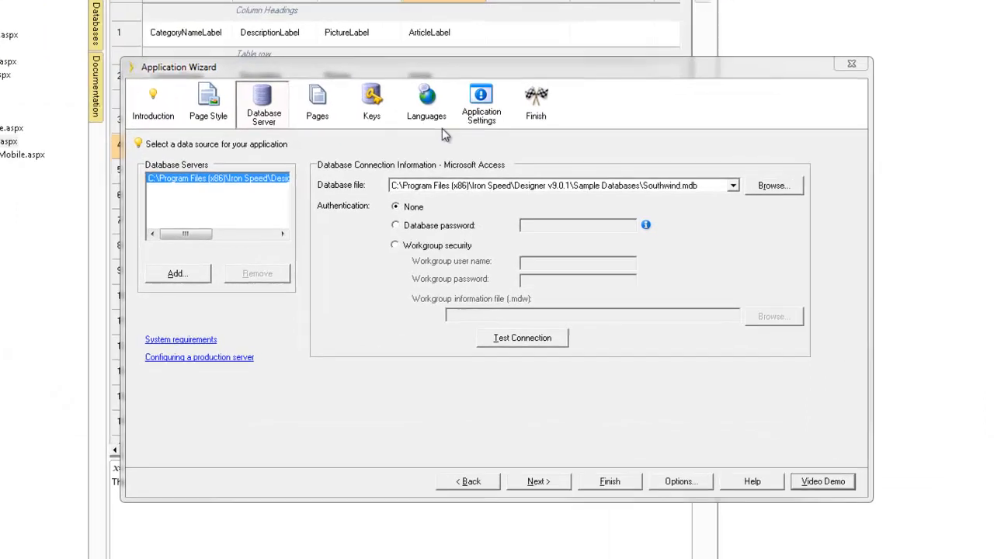
# - Review the application's selected languages, English (United States) and Spanish (United States), and finish the Application Wizard
pyautogui.click(440, 163)
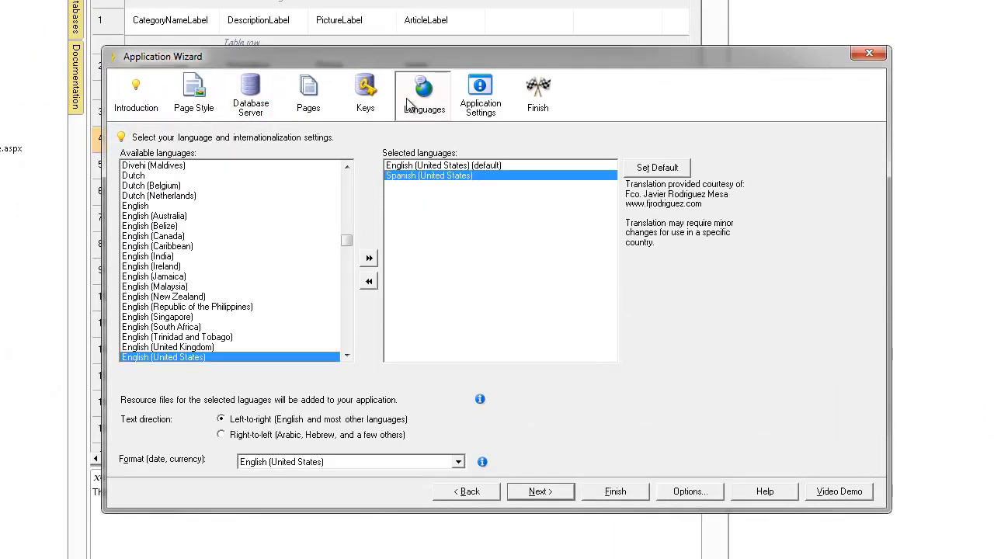
pyautogui.click(482, 166)
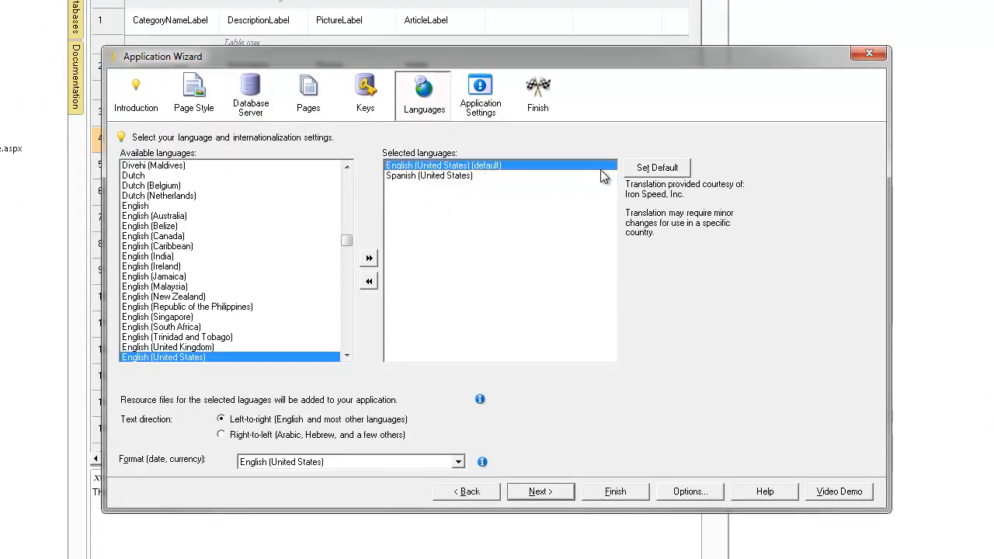
pyautogui.click(468, 175)
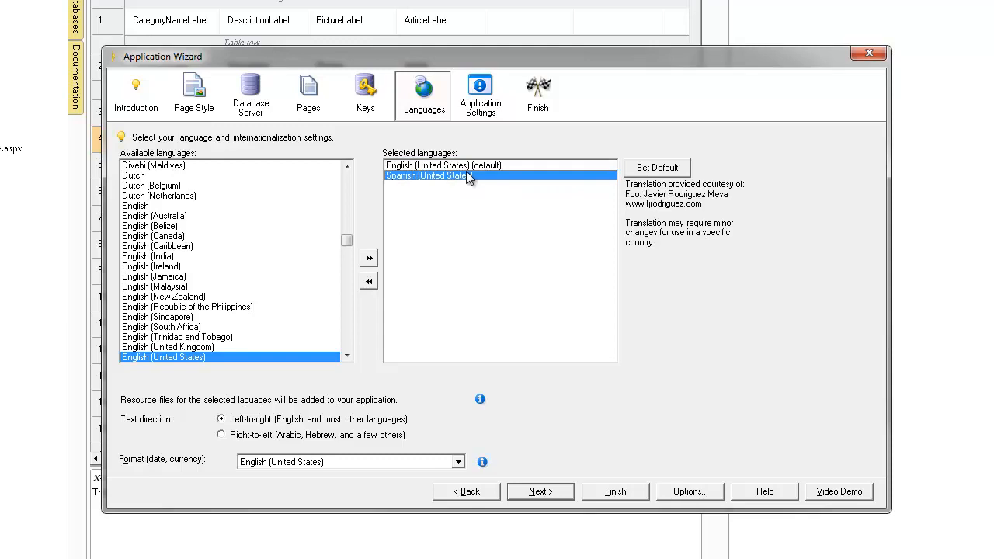
pyautogui.click(625, 492)
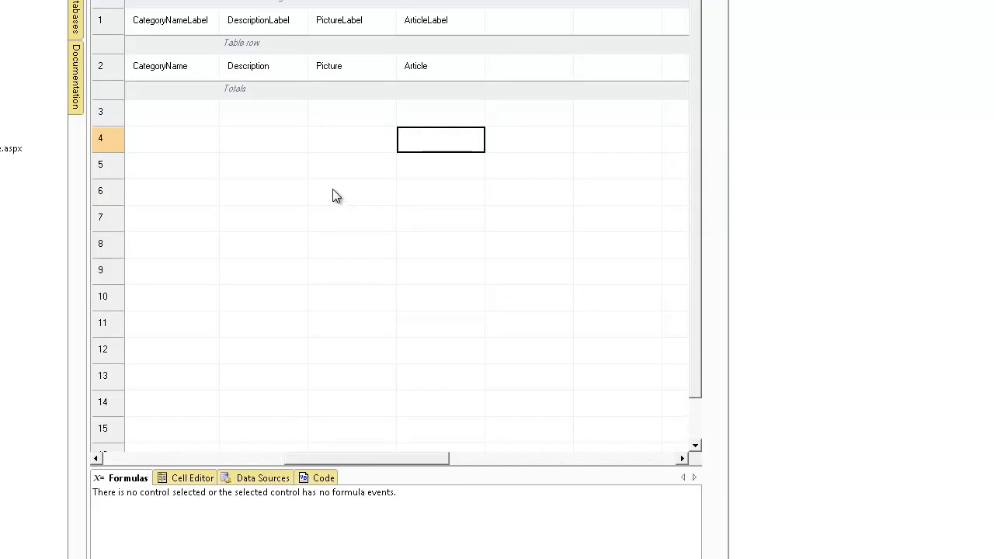
# - Enable the Displaying formula RESOURCE("Translate:CategoryName") for CategoryNameLabel and open the page in live preview
pyautogui.click(187, 23)
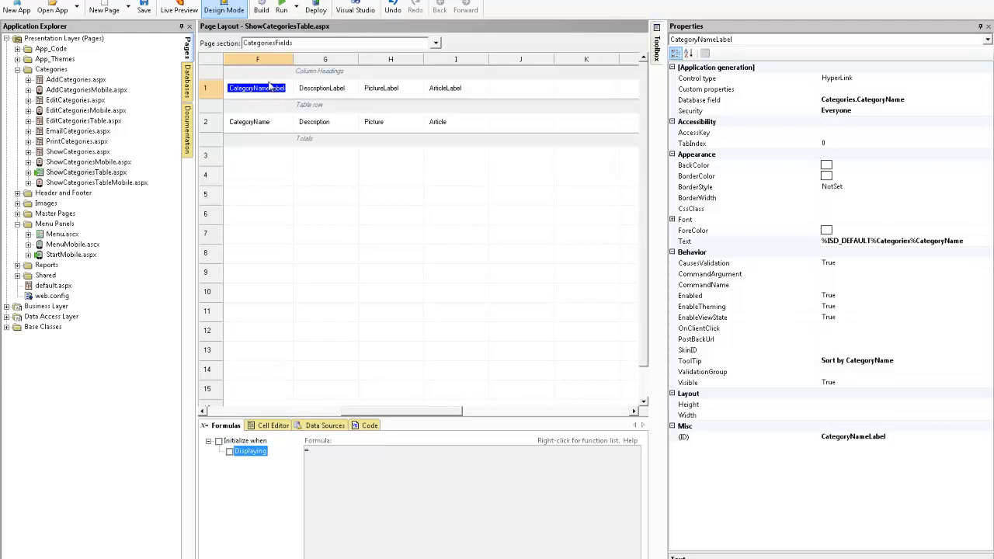
pyautogui.click(230, 451)
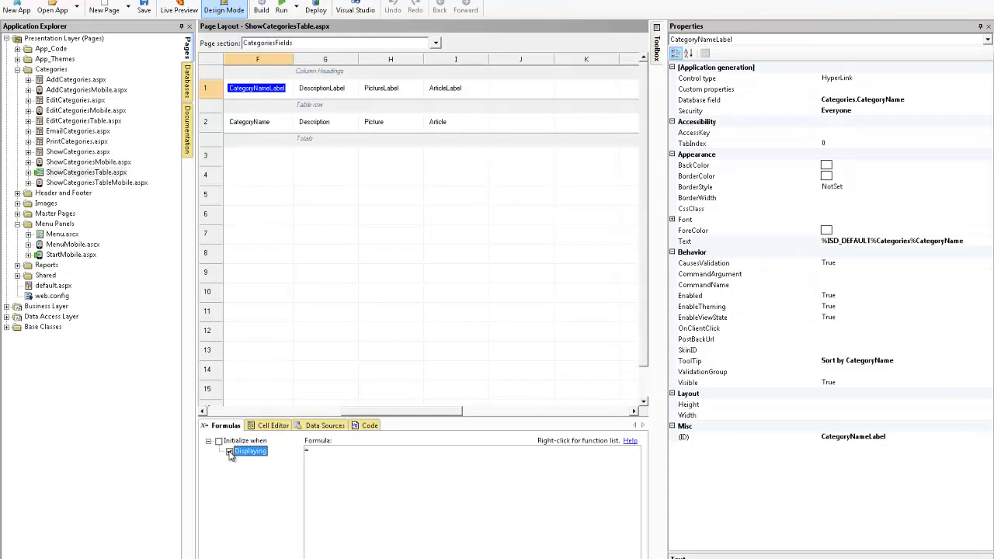
pyautogui.click(340, 451)
pyautogui.write('RESOURCE("Translate:Catego')
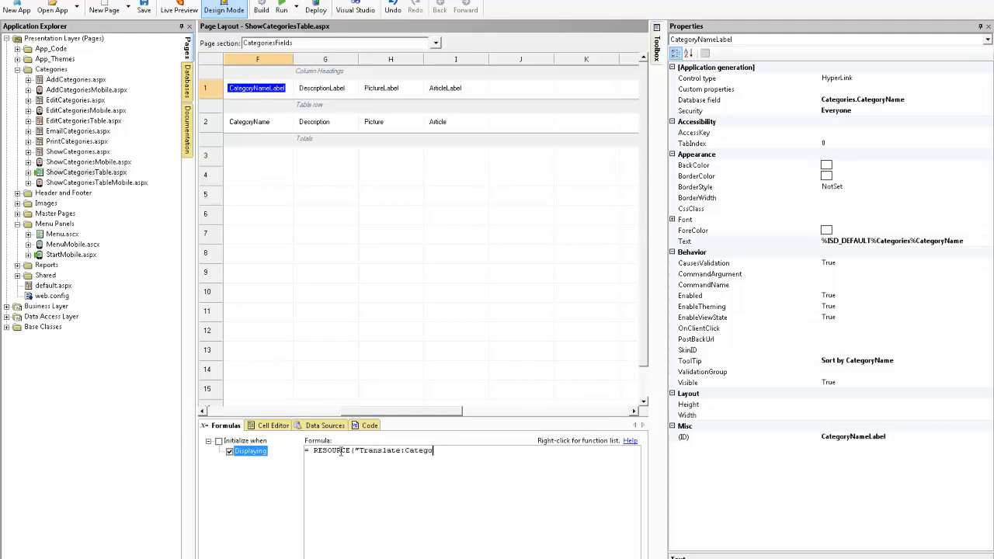
pyautogui.write('ryName")')
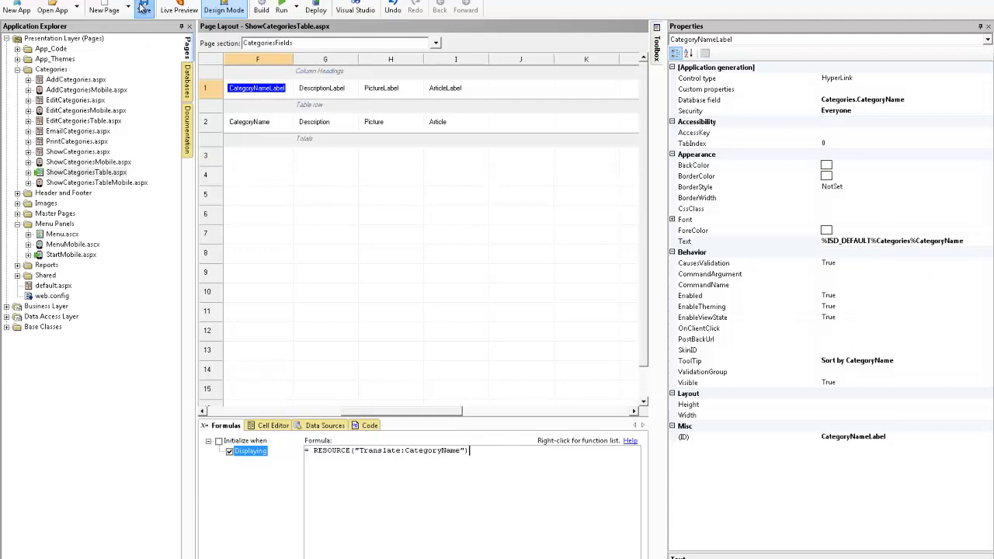
pyautogui.click(193, 9)
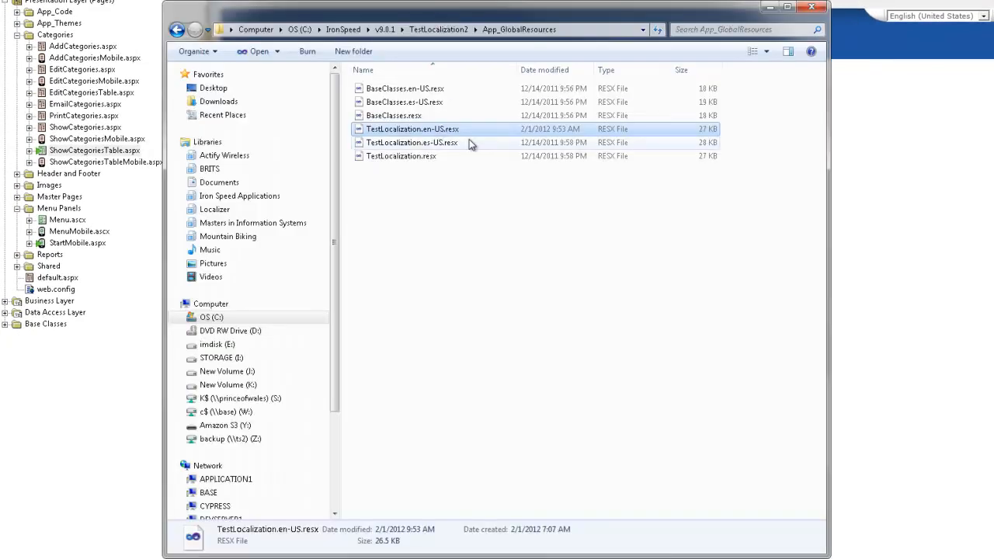
# - Locate TestLocalization.en-US.resx and TestLocalization.es-US.resx in the App_GlobalResources folder and check the folder's full path
pyautogui.click(468, 142)
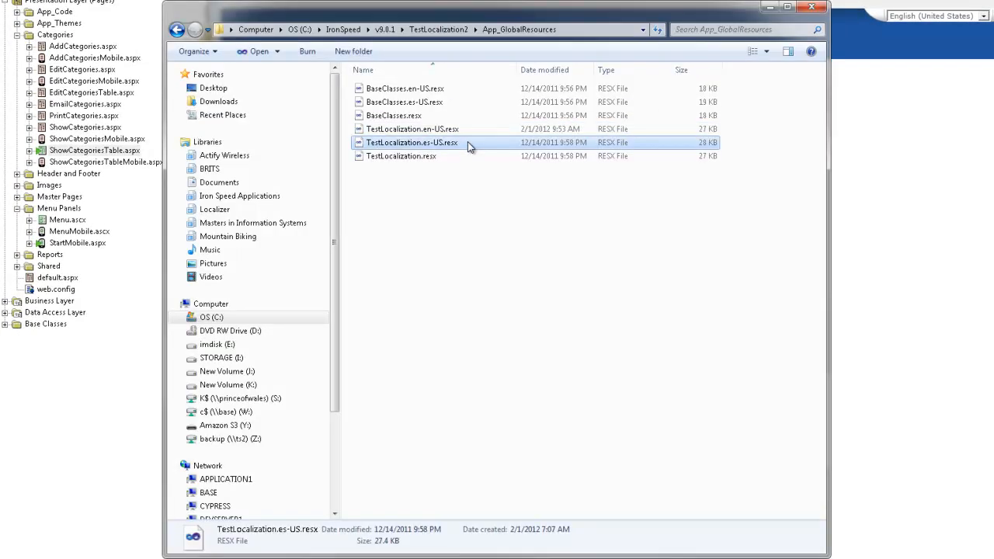
pyautogui.click(463, 128)
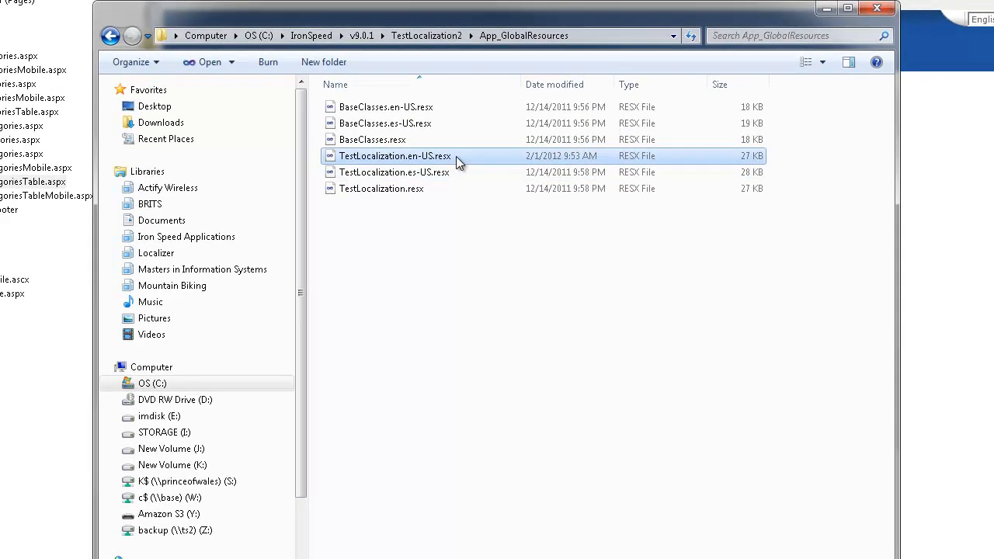
pyautogui.click(423, 172)
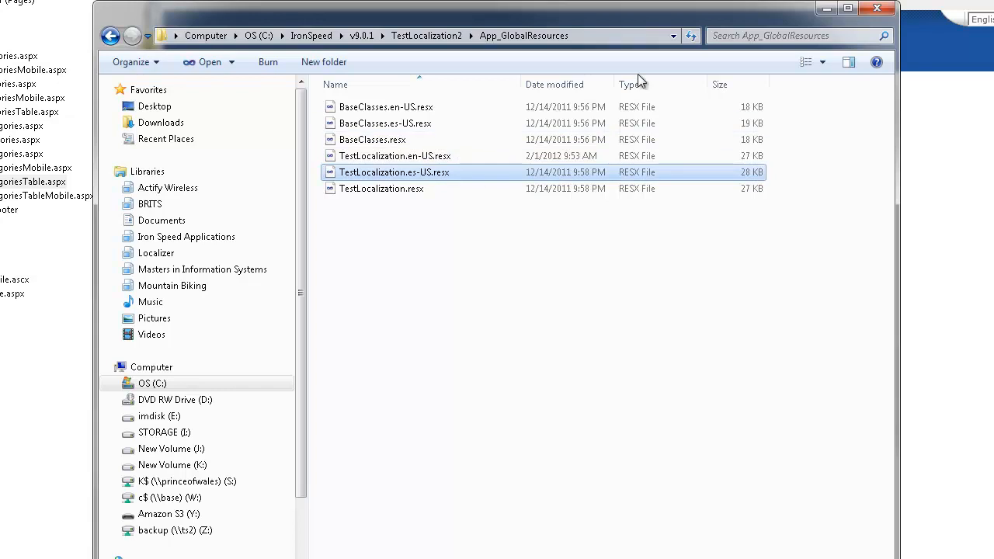
pyautogui.click(612, 32)
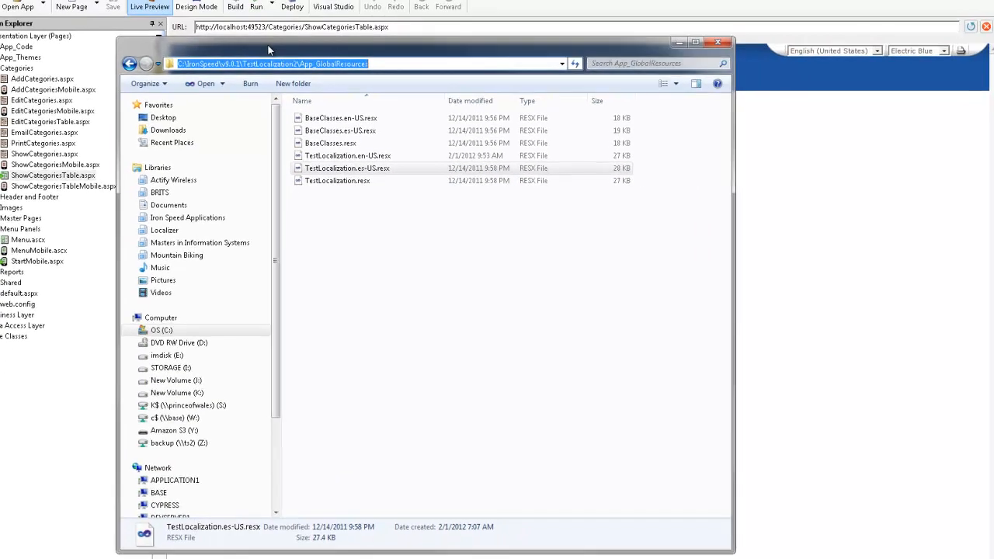
pyautogui.moveTo(340, 52); pyautogui.dragTo(417, 48)
pyautogui.click(467, 217)
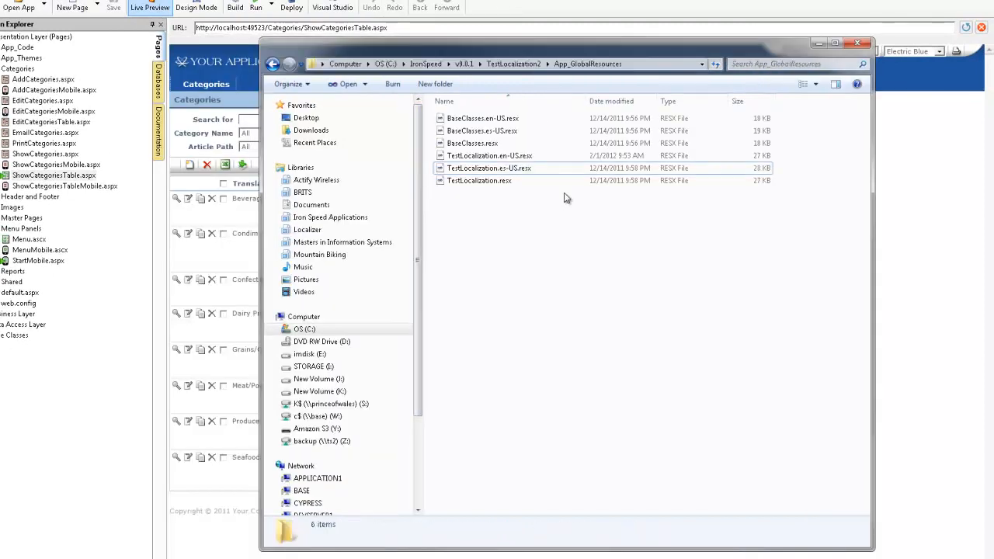
# - Open TestLocalization.en-US.resx in Visual Studio, enlarge its window, and inspect the name and value of the Btn:Add resource
pyautogui.doubleClick(539, 157)
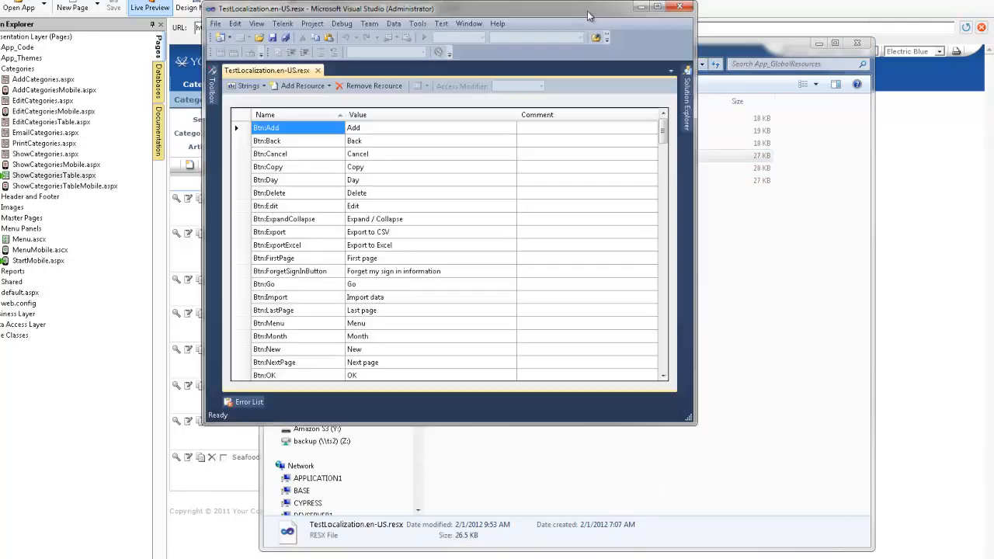
pyautogui.moveTo(498, 423); pyautogui.dragTo(499, 555)
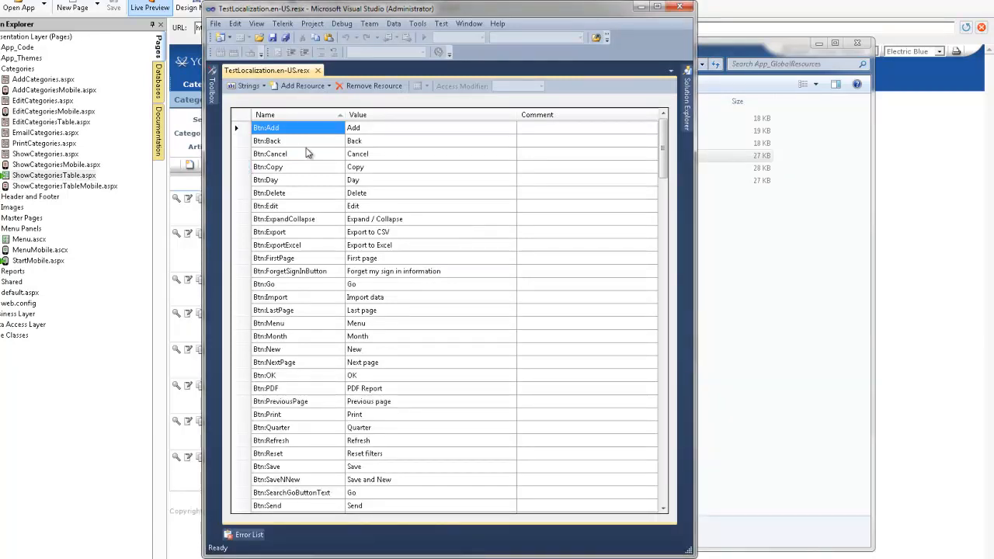
pyautogui.click(289, 132)
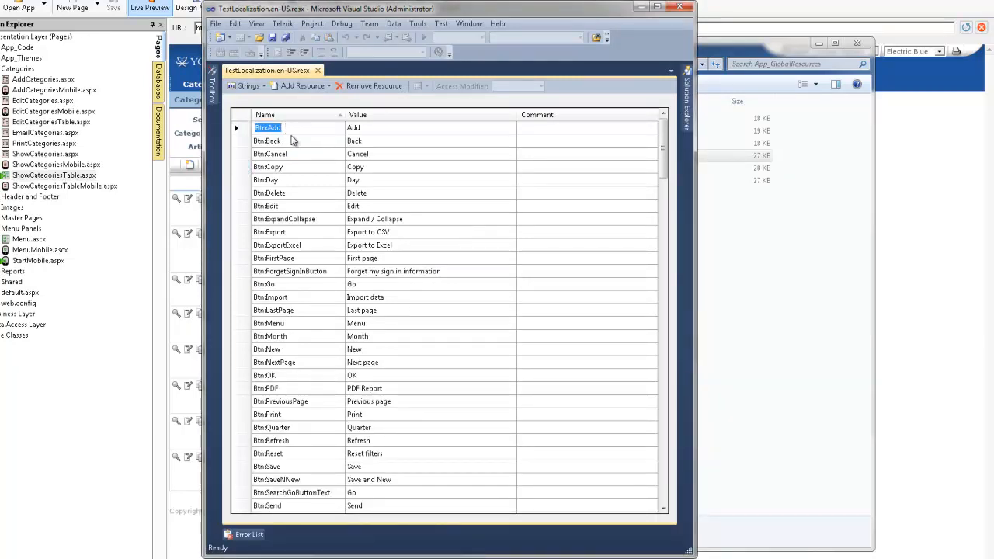
pyautogui.click(379, 126)
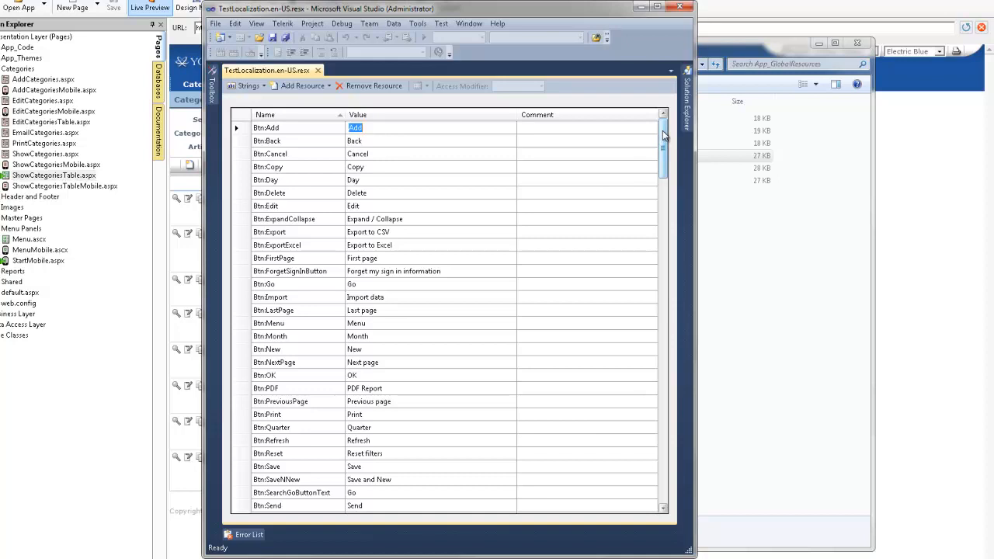
# - Add the string resource Translate:CategoryName with the value "Category Name!" to the English resource file, save it and close Visual Studio
pyautogui.moveTo(664, 135); pyautogui.dragTo(663, 463)
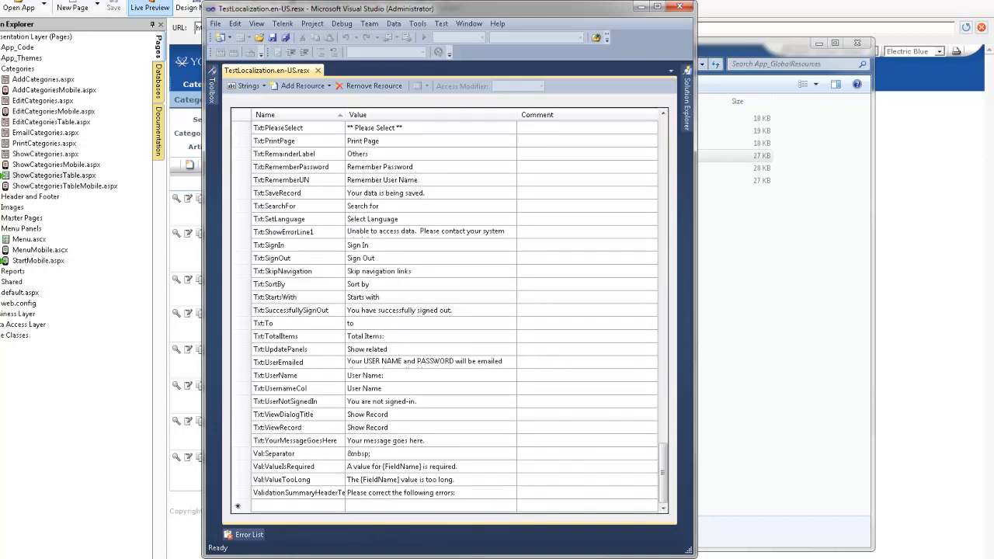
pyautogui.click(268, 506)
pyautogui.write('Translate:Cate')
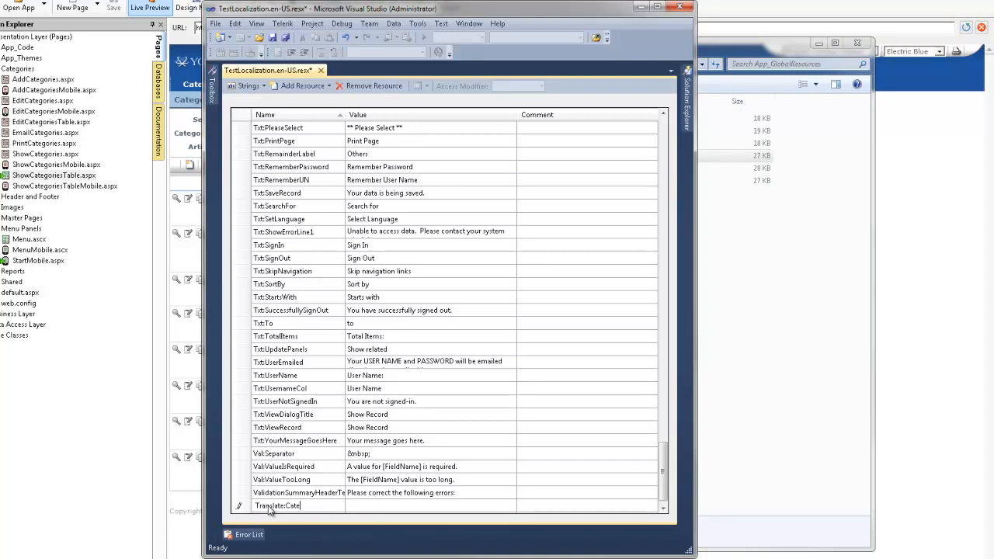
pyautogui.write('goryName')
pyautogui.press('Tab')
pyautogui.write('Category Name')
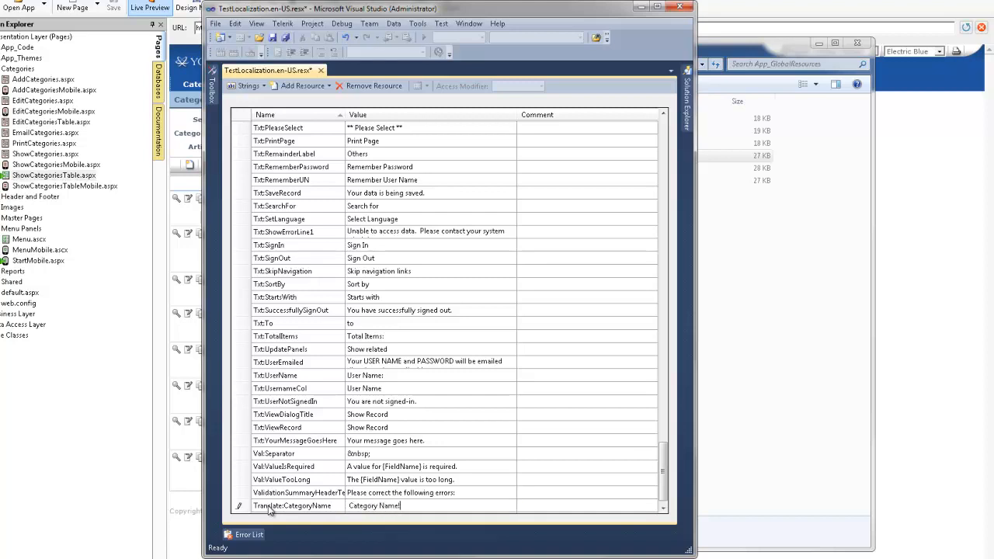
pyautogui.click(500, 497)
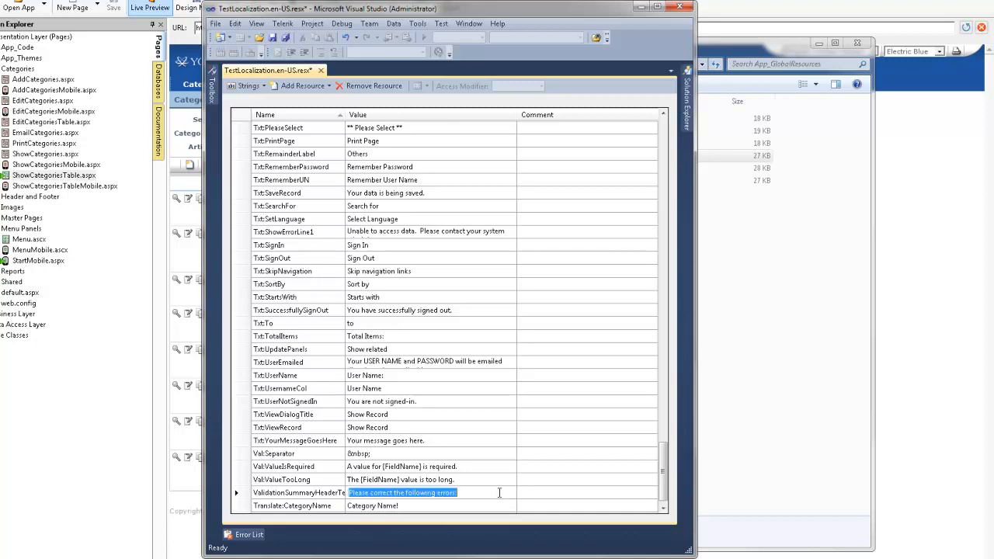
pyautogui.click(271, 37)
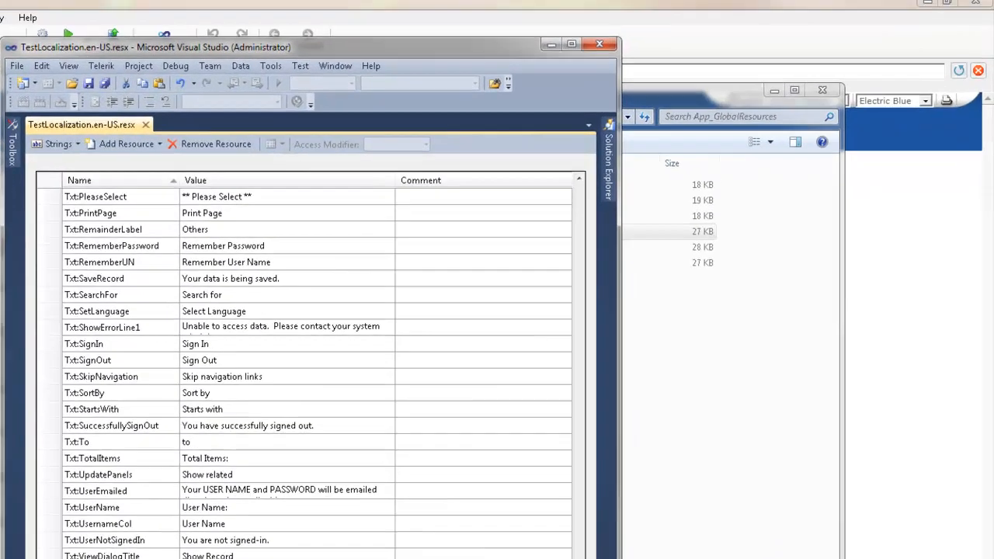
pyautogui.click(680, 6)
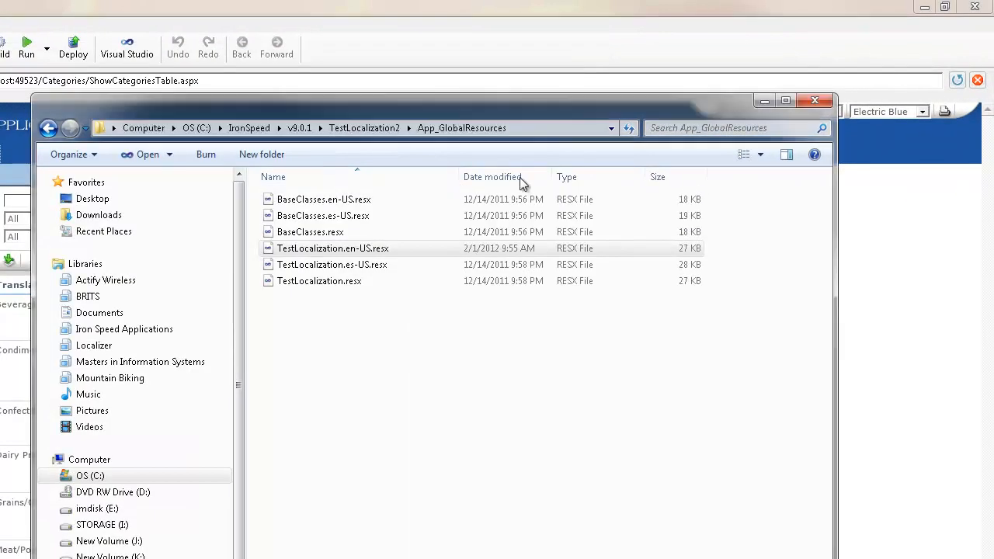
# - Reload the live preview from design mode, check the category name heading, and switch the page language to Spanish (United States)
pyautogui.click(213, 104)
pyautogui.click(224, 5)
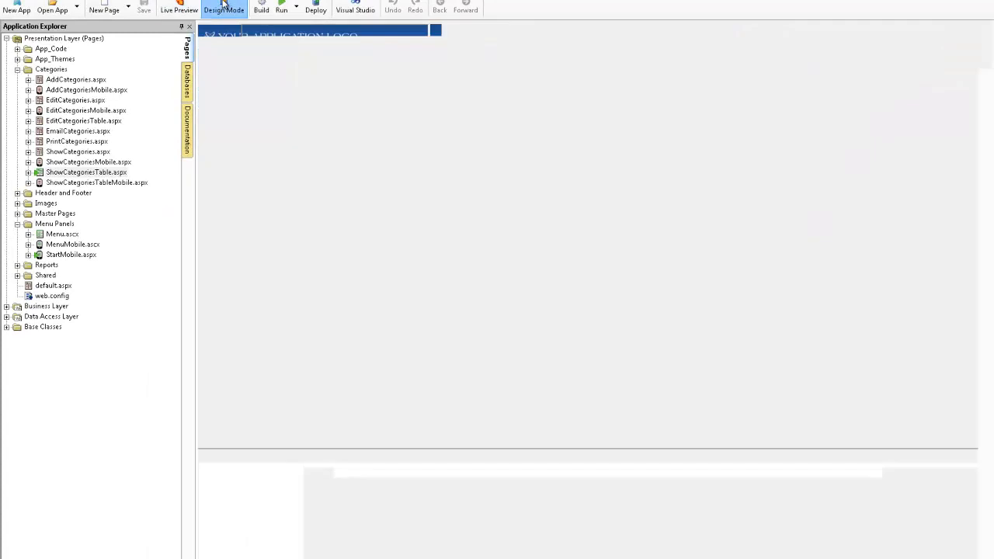
pyautogui.click(189, 9)
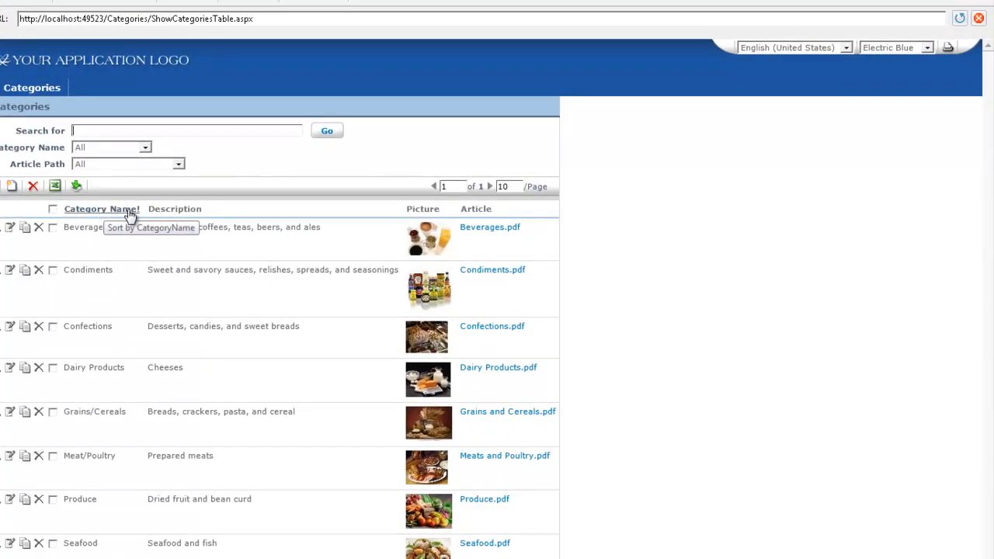
pyautogui.click(846, 50)
pyautogui.click(826, 70)
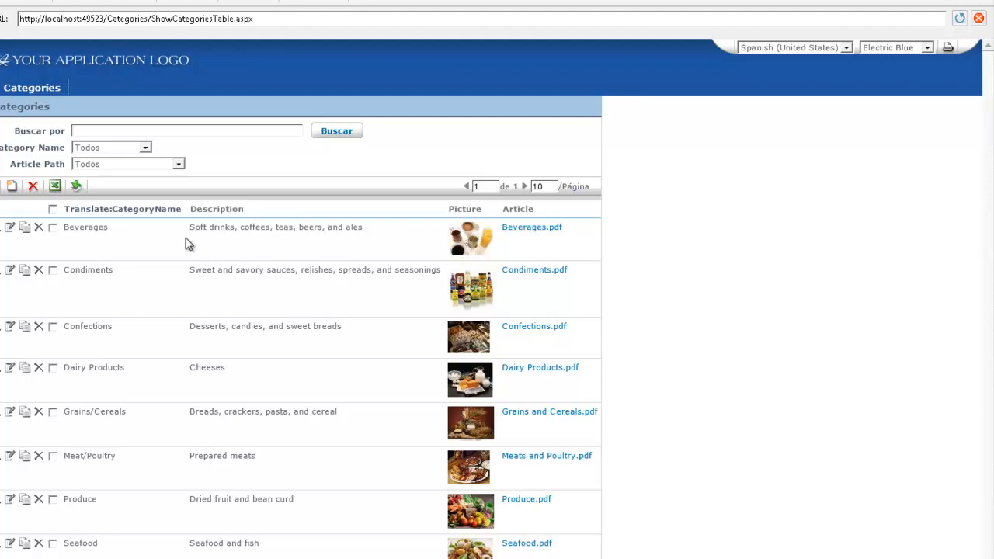
# - Open TestLocalization.es-US.resx, add the string resource Translate:CategoryName with the value "Categorio Nombre!", and save the file
pyautogui.moveTo(334, 558); pyautogui.dragTo(480, 62)
pyautogui.doubleClick(335, 207)
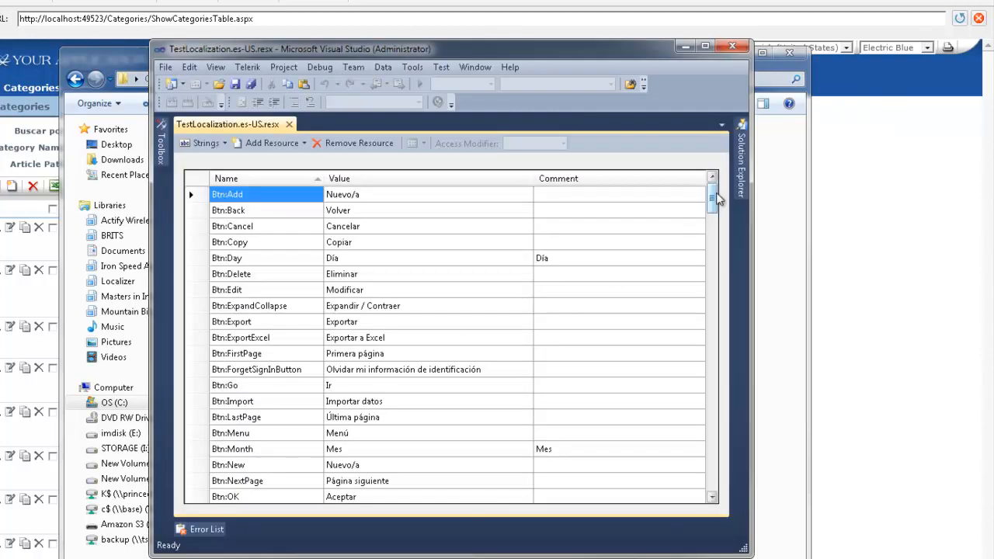
pyautogui.moveTo(712, 198); pyautogui.dragTo(702, 495)
pyautogui.click(241, 480)
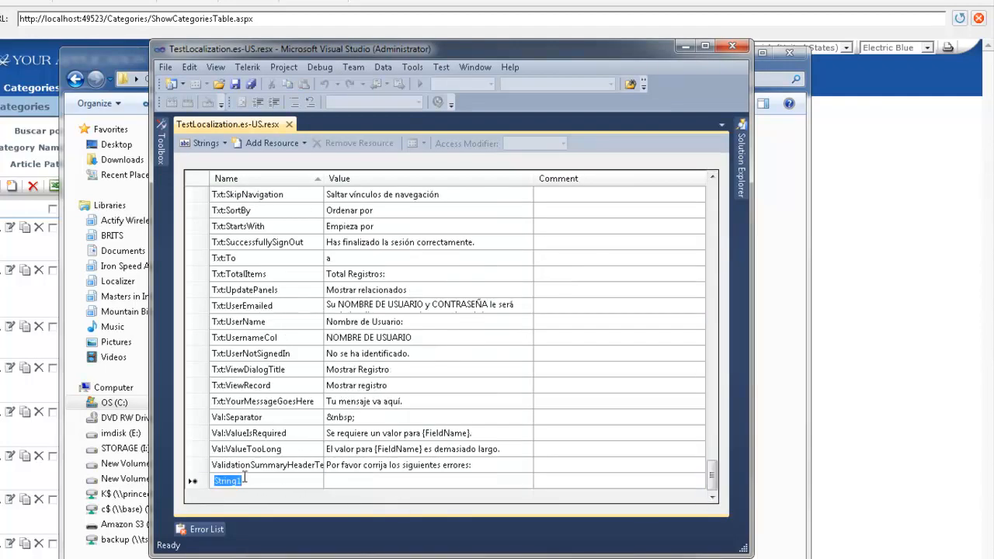
pyautogui.write('TranslateCat')
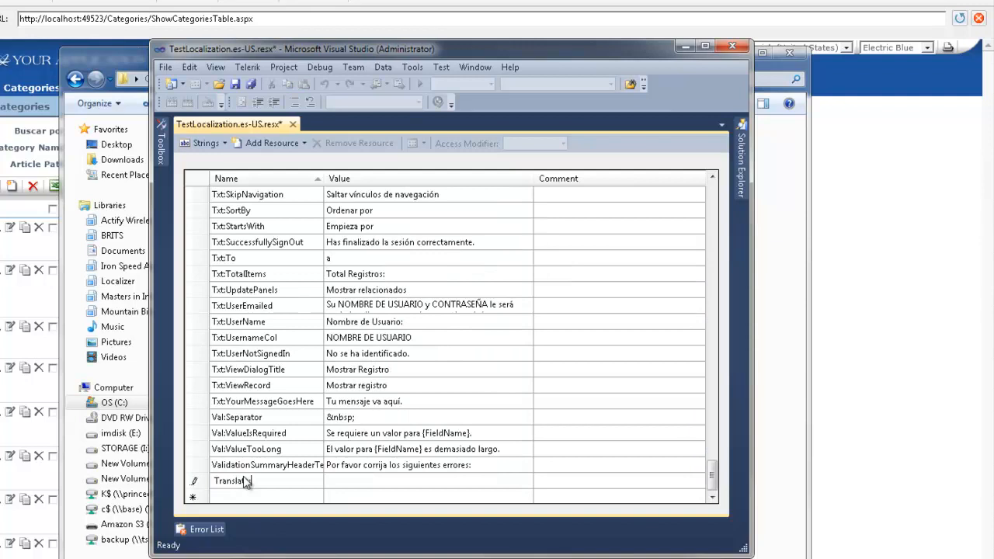
pyautogui.write('egoryName')
pyautogui.press('Tab')
pyautogui.write('Catego')
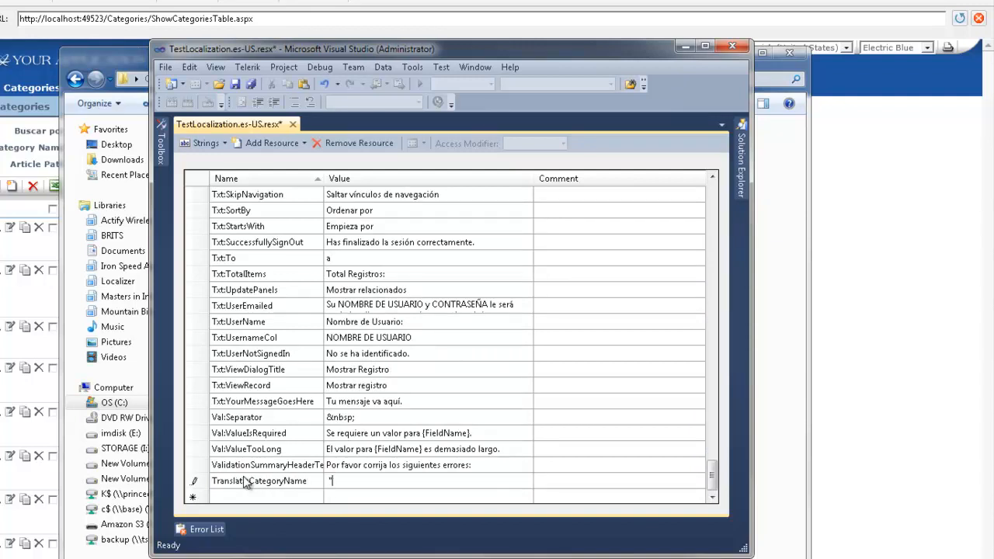
pyautogui.write('rio Nombre!')
pyautogui.click(239, 89)
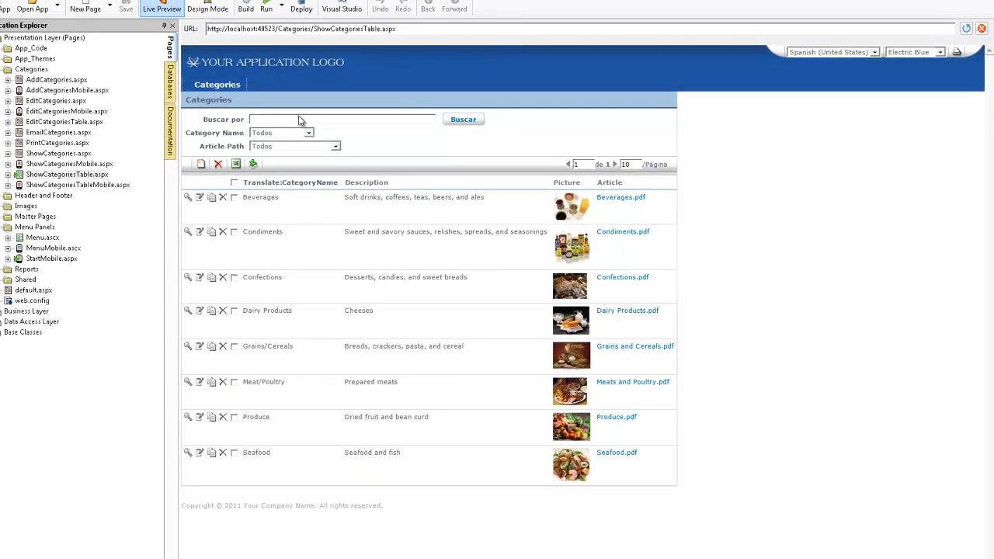
# - Compare the category name heading by switching the preview to English (United States) and back to Spanish (United States), and return to design mode
pyautogui.click(874, 54)
pyautogui.click(796, 60)
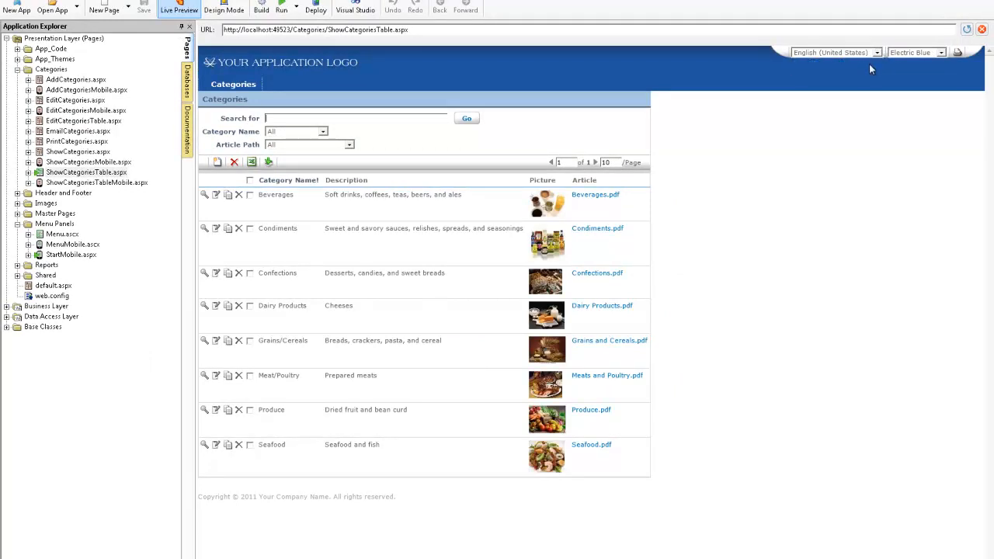
pyautogui.click(874, 53)
pyautogui.click(856, 71)
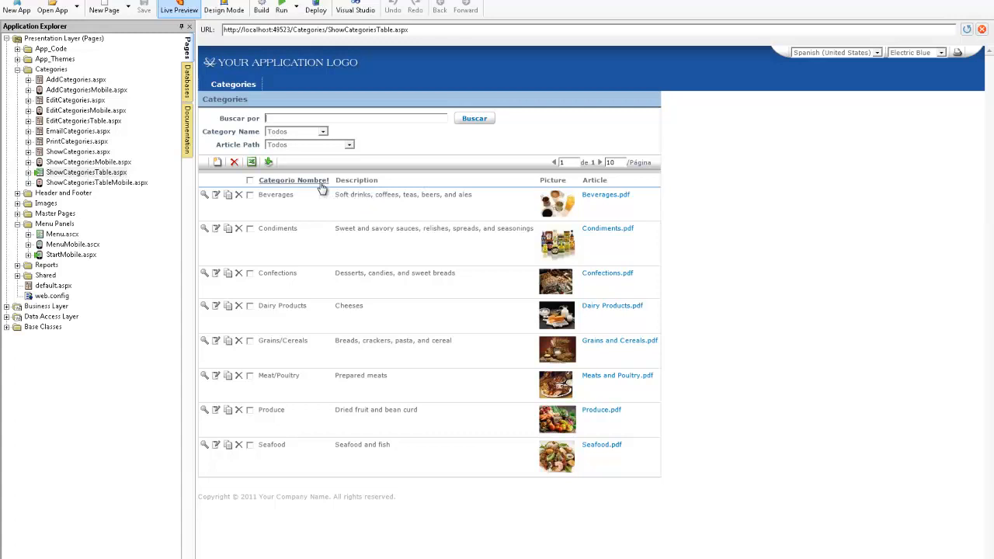
pyautogui.click(224, 9)
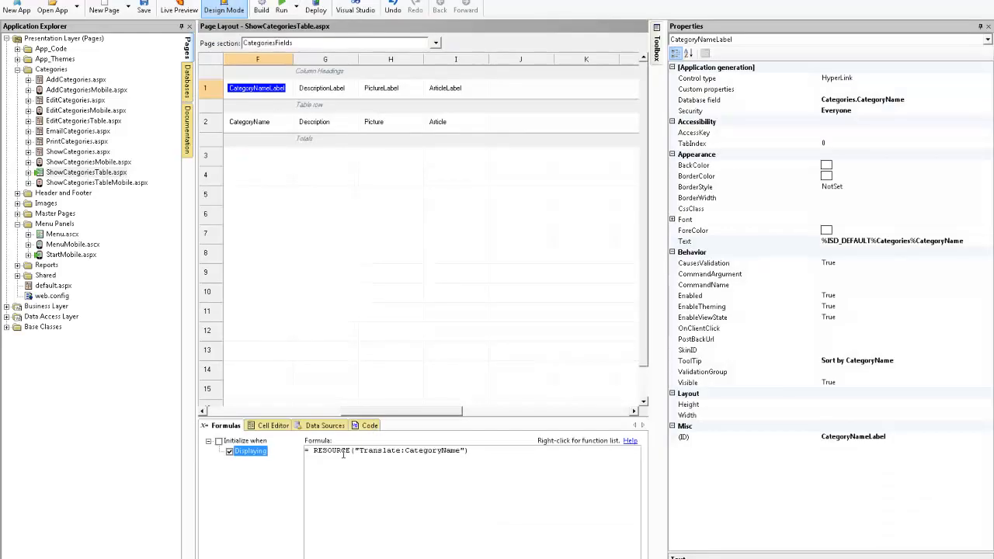
# - Set the Label text formula of the Categories table's CategoryName database field to RESOURCE("Translate:CategoryName")
pyautogui.click(473, 455)
pyautogui.click(183, 9)
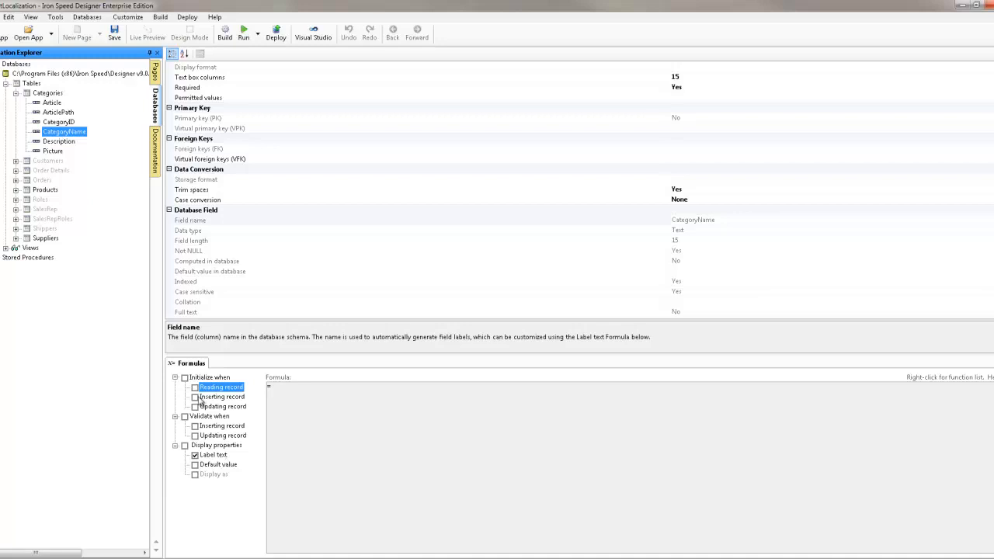
pyautogui.click(221, 457)
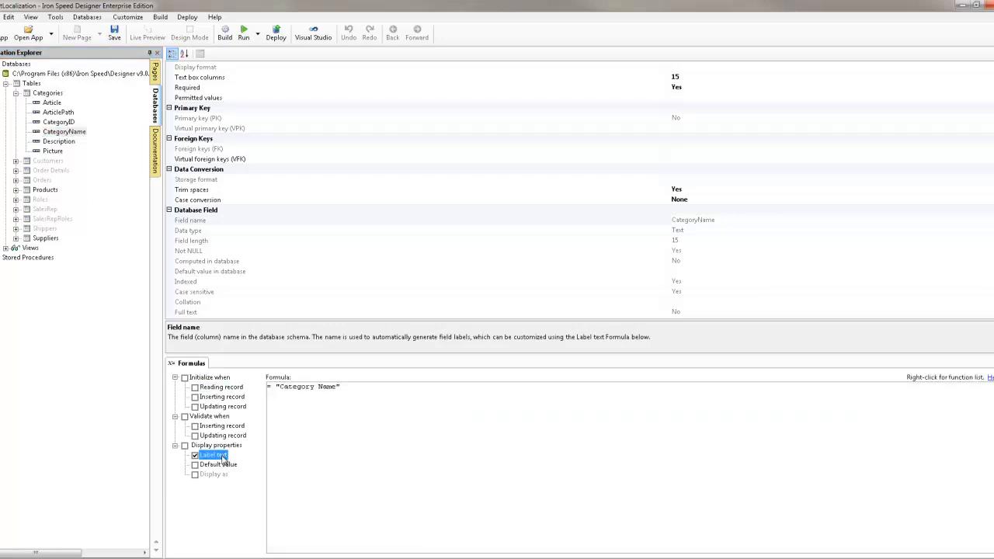
pyautogui.moveTo(341, 387); pyautogui.dragTo(274, 392)
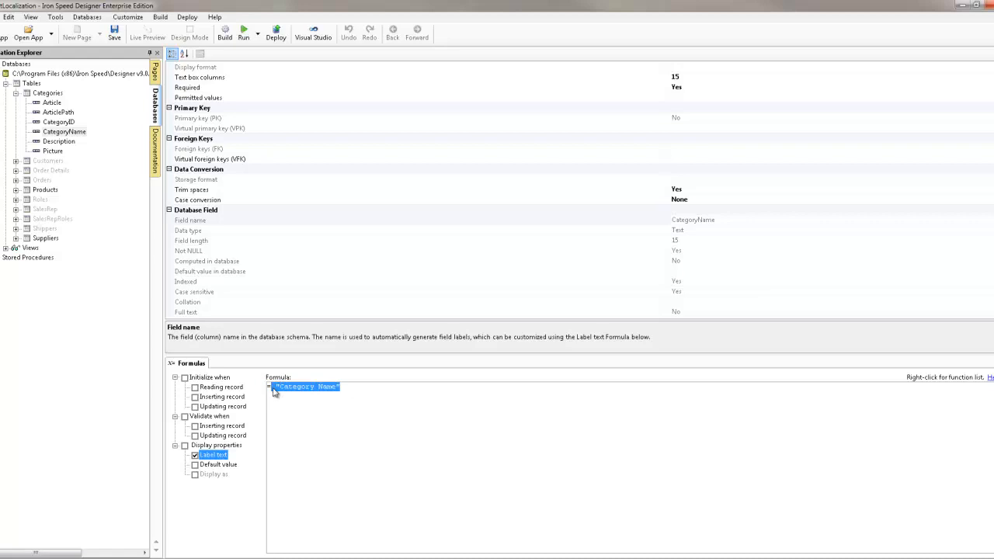
pyautogui.write('RESOURCE (')
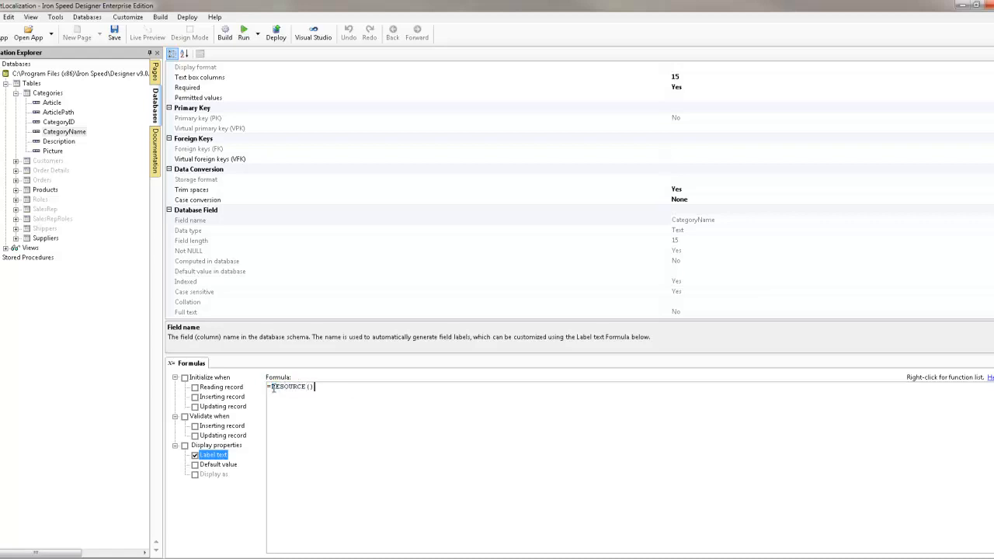
pyautogui.write('"Translate:CategoryName")')
# - Disable the Displaying formula of CategoryNameLabel on the ShowCategoriesTable page, save the change, and start the live preview
pyautogui.click(154, 72)
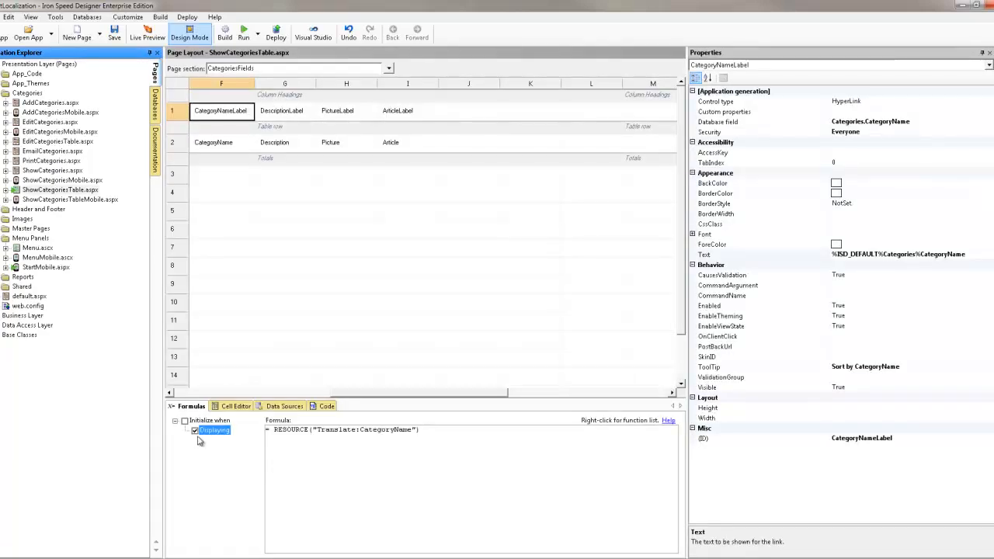
pyautogui.click(194, 431)
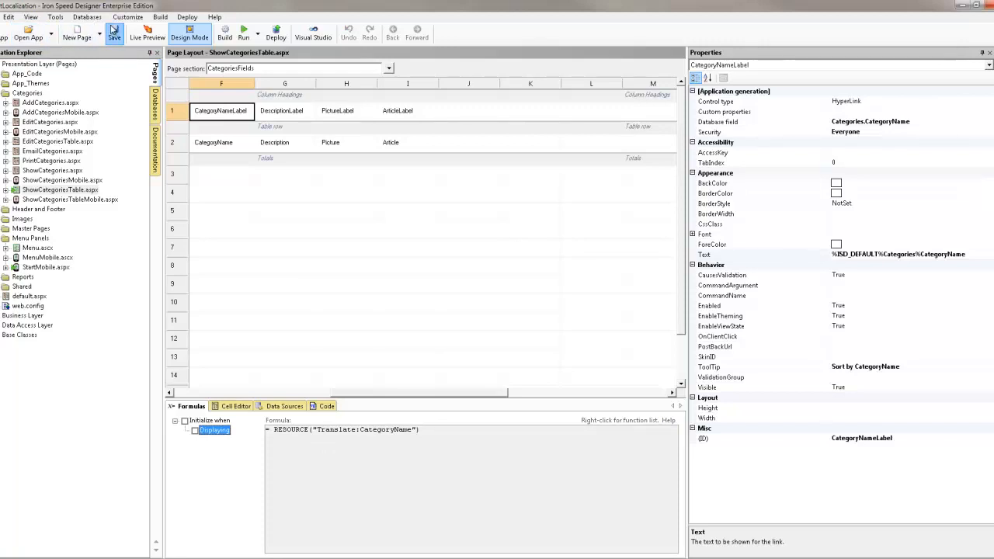
pyautogui.click(142, 37)
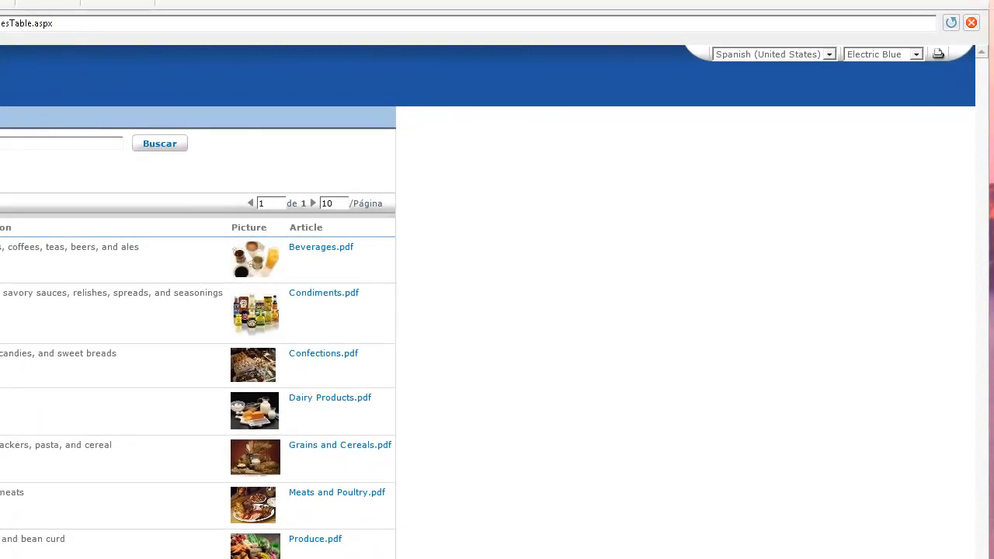
# - Switch the preview language to English (United States), check the category name labels, and open the AddCategories.aspx page
pyautogui.click(828, 56)
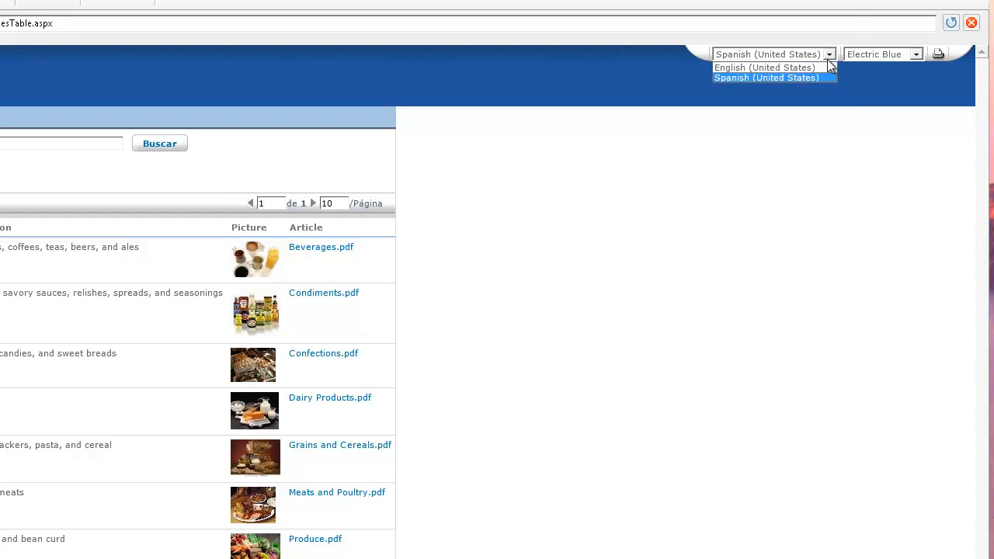
pyautogui.click(776, 70)
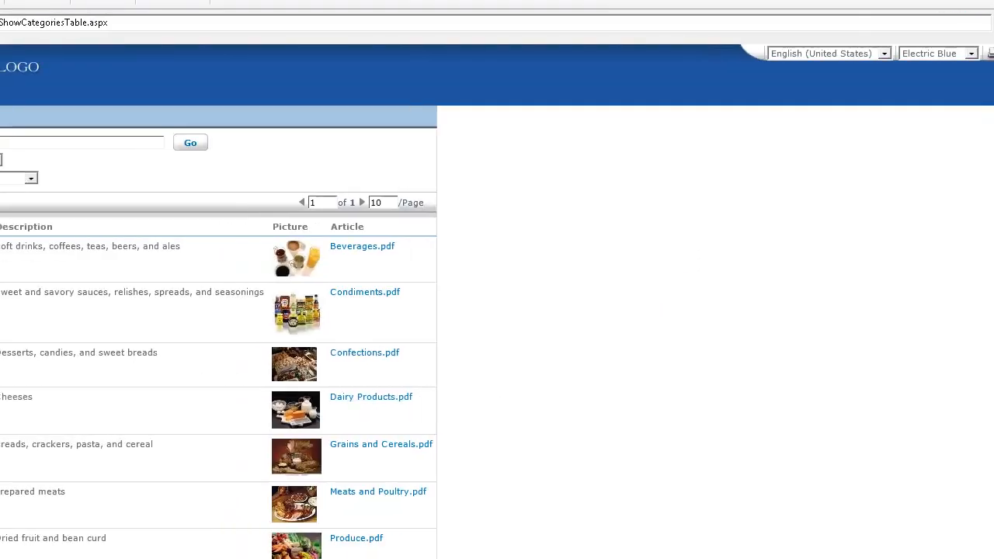
pyautogui.click(93, 89)
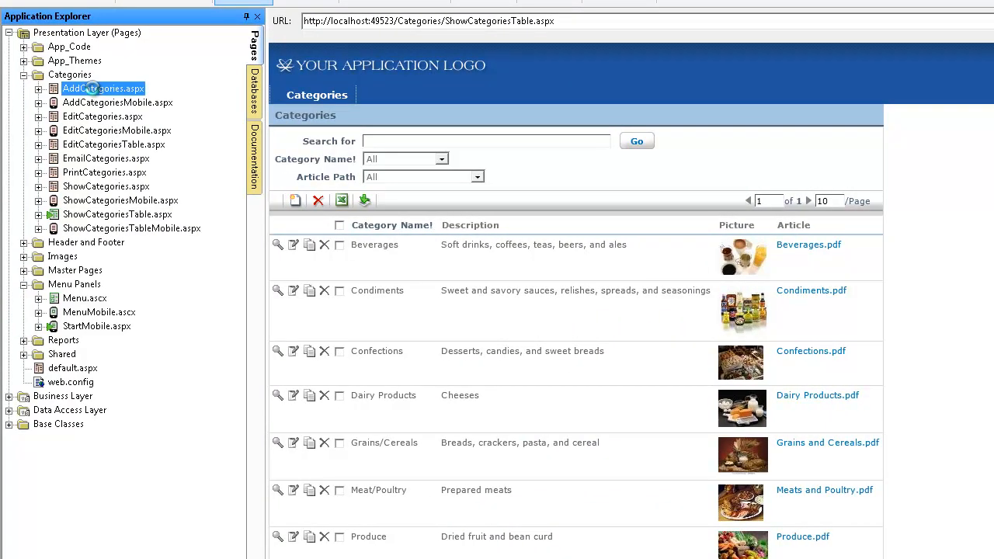